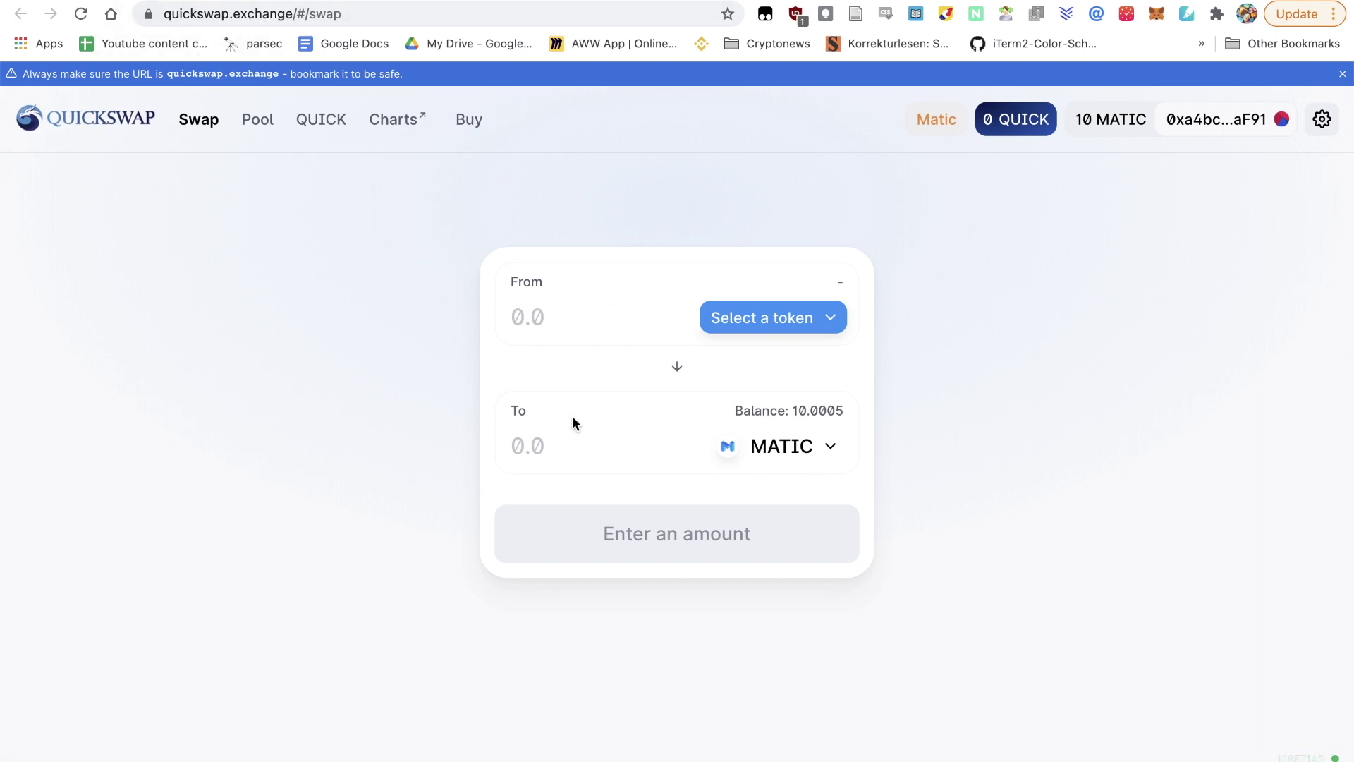
# - Check the connected account and available networks in the Matic Wallet extension, then return to the swap
pyautogui.click(233, 3)
pyautogui.click(1156, 14)
pyautogui.click(285, 5)
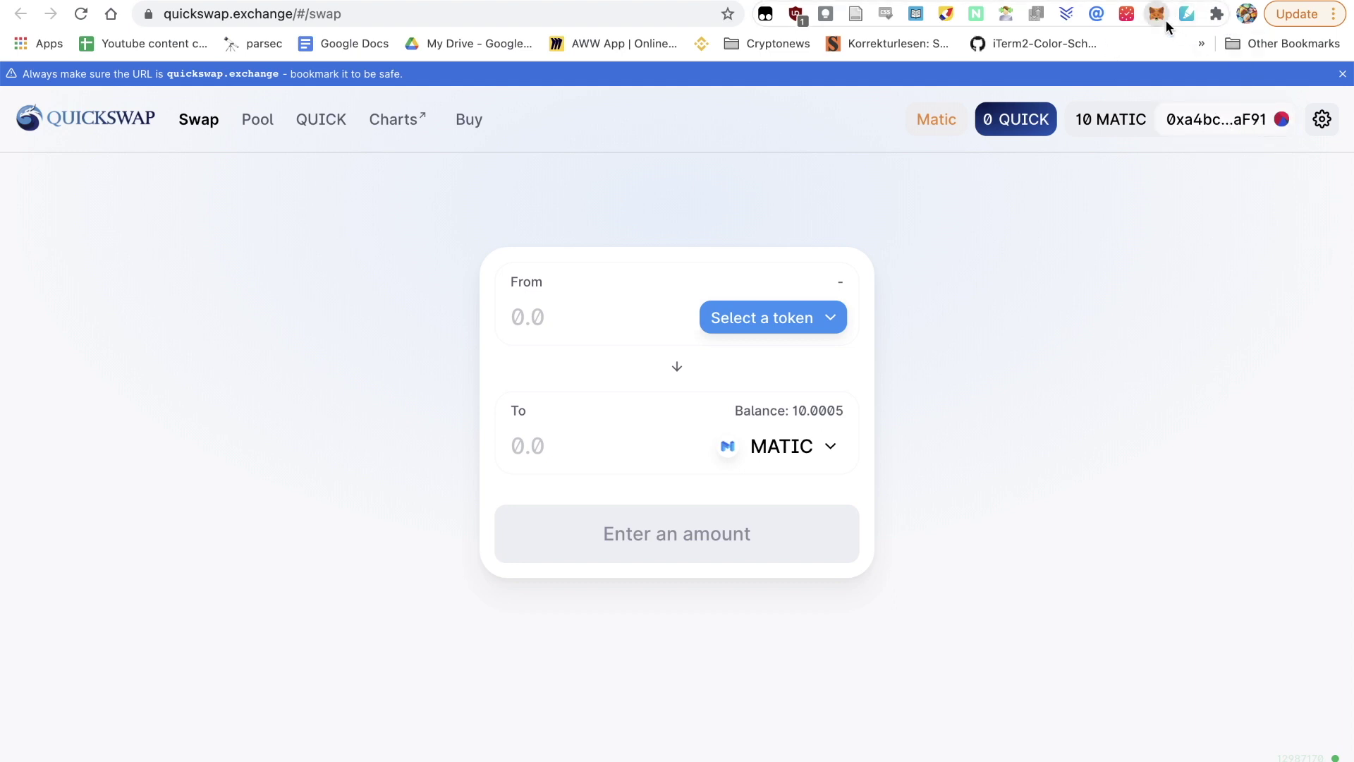
pyautogui.click(1157, 13)
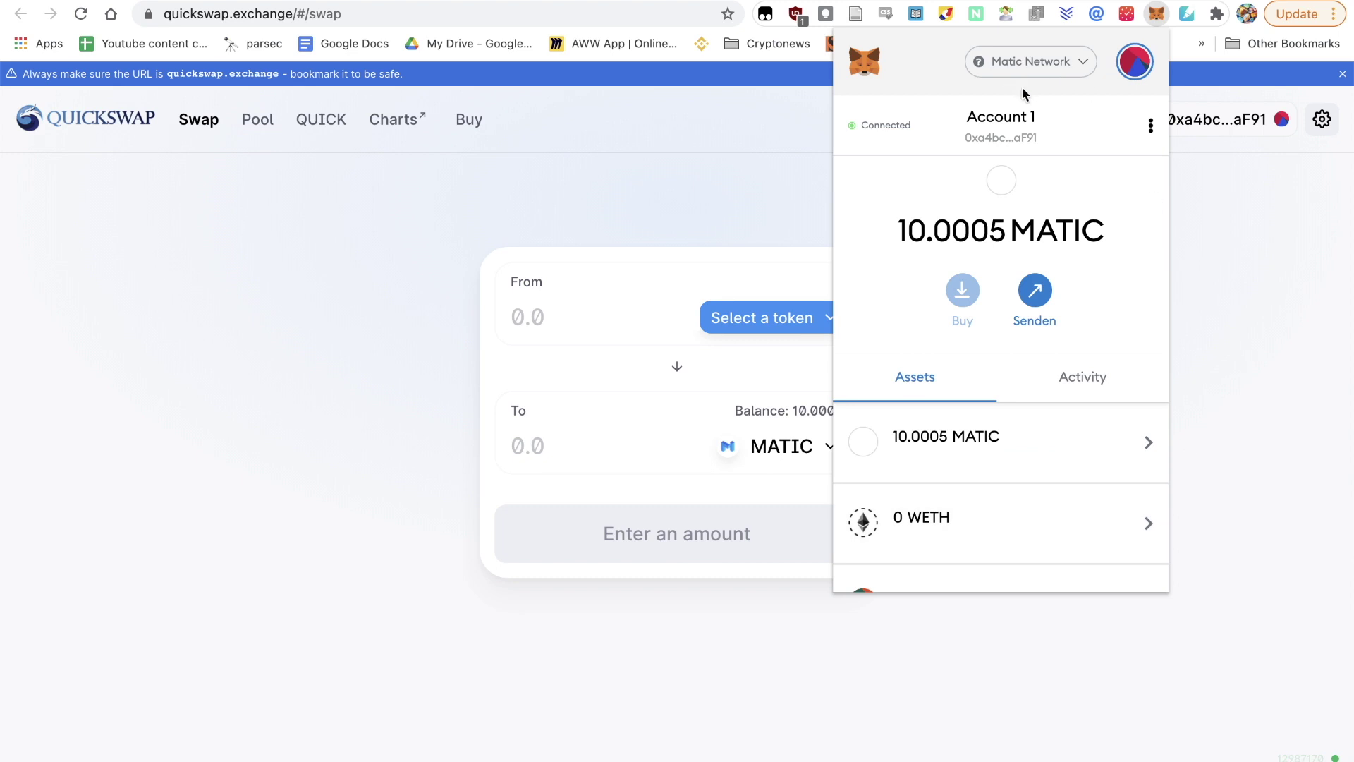
pyautogui.click(1040, 66)
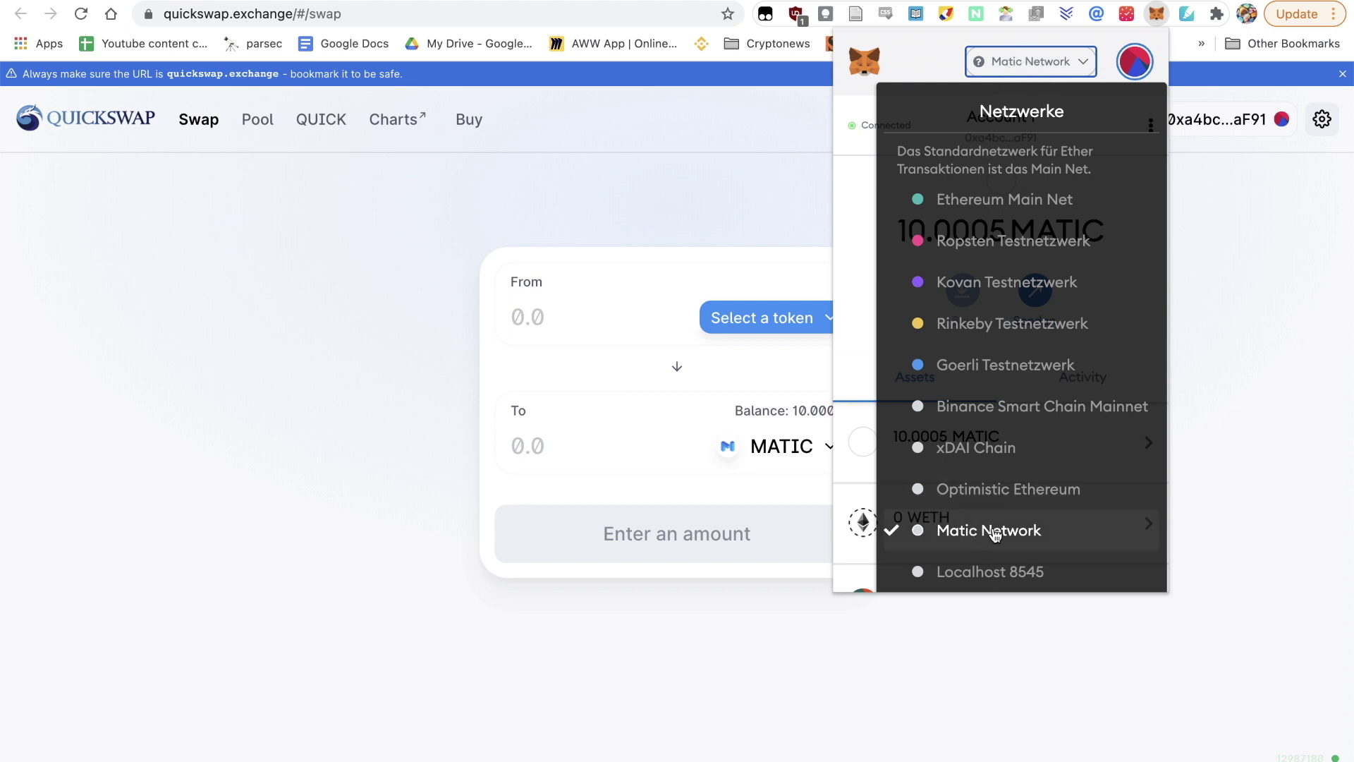
pyautogui.click(687, 223)
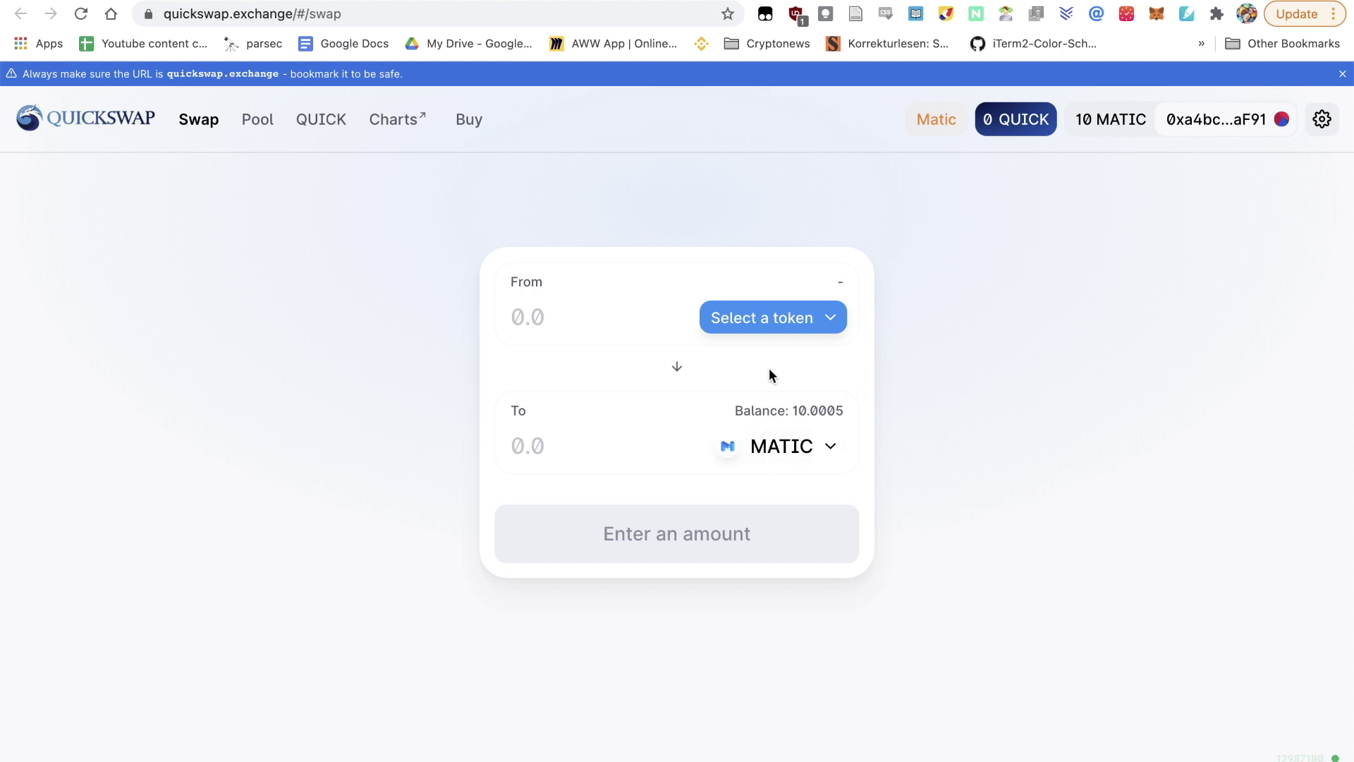
# - Choose ETH as the token to pay with and bring up the receiving-side token list
pyautogui.click(781, 323)
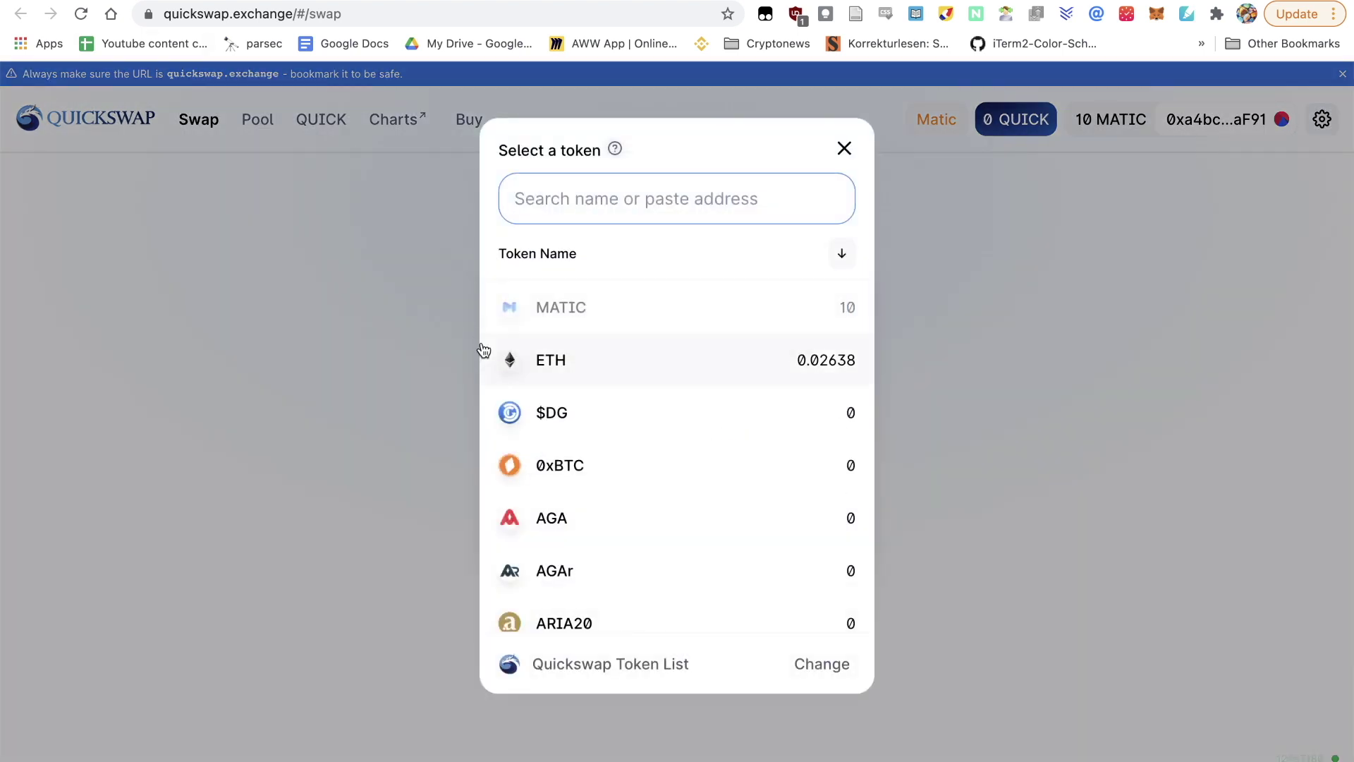
pyautogui.click(606, 367)
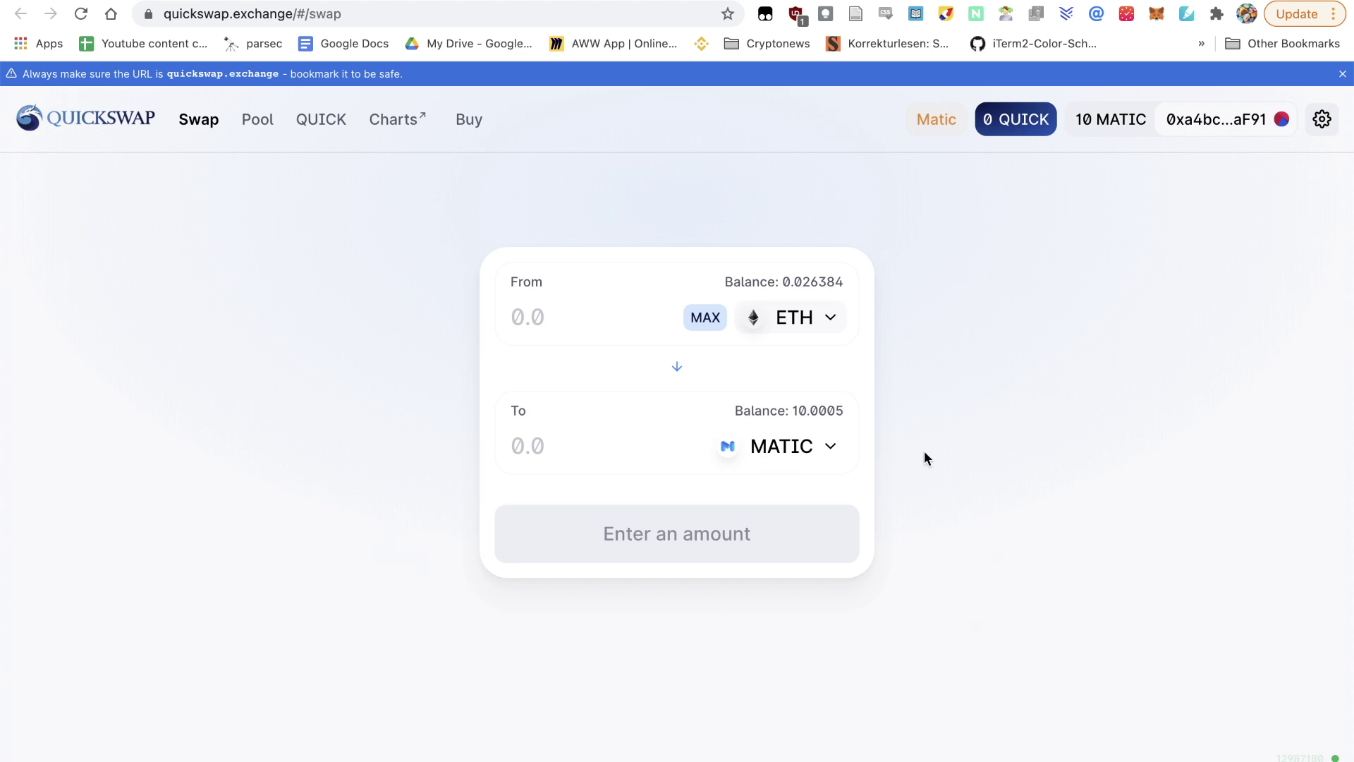
pyautogui.click(811, 448)
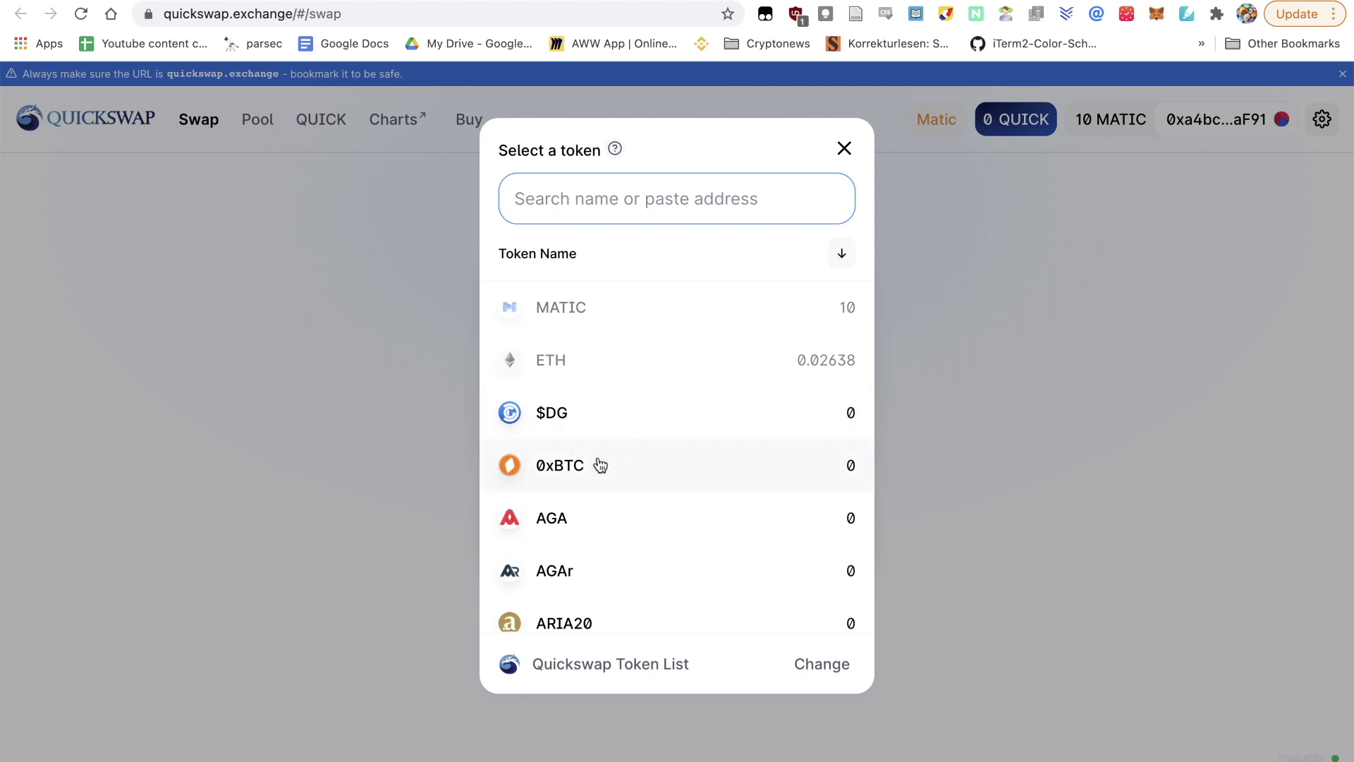
pyautogui.scroll(-3, 679, 449)
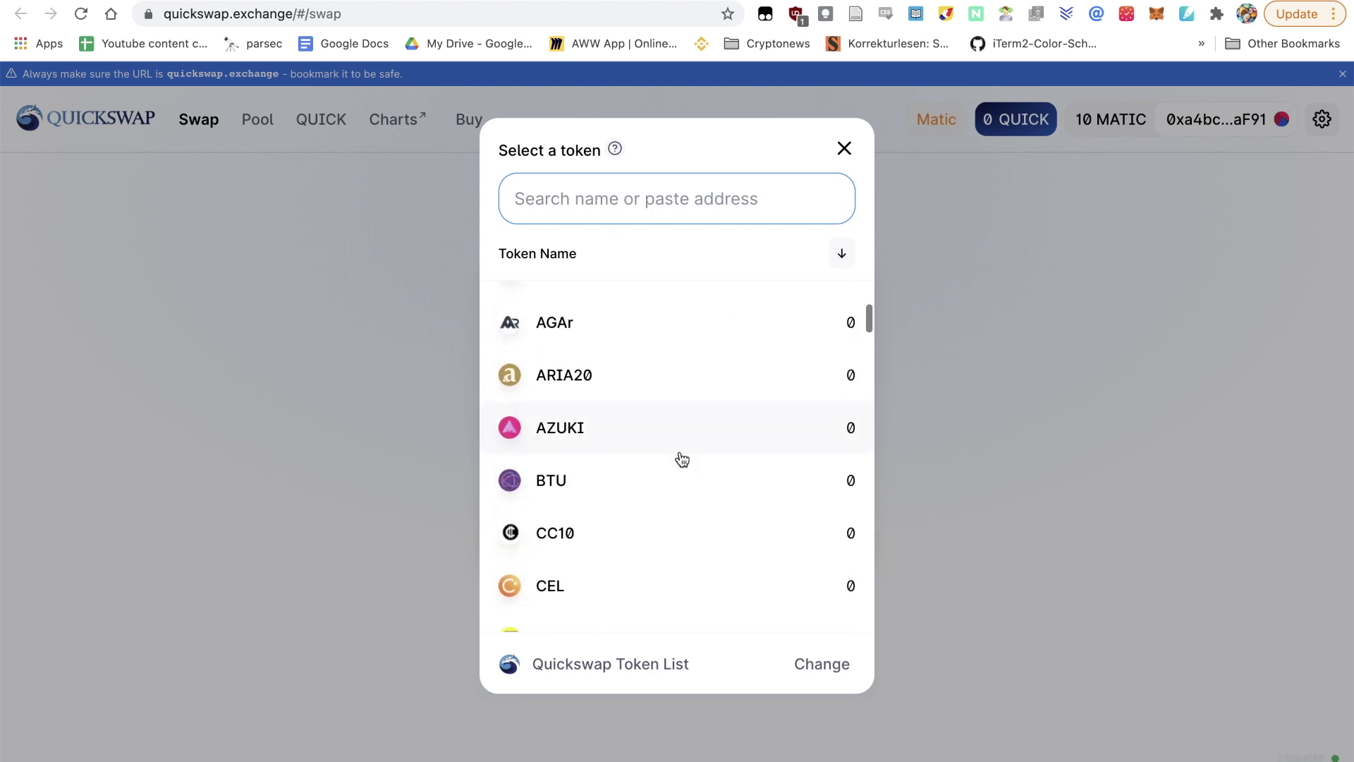
pyautogui.scroll(-4, 681, 459)
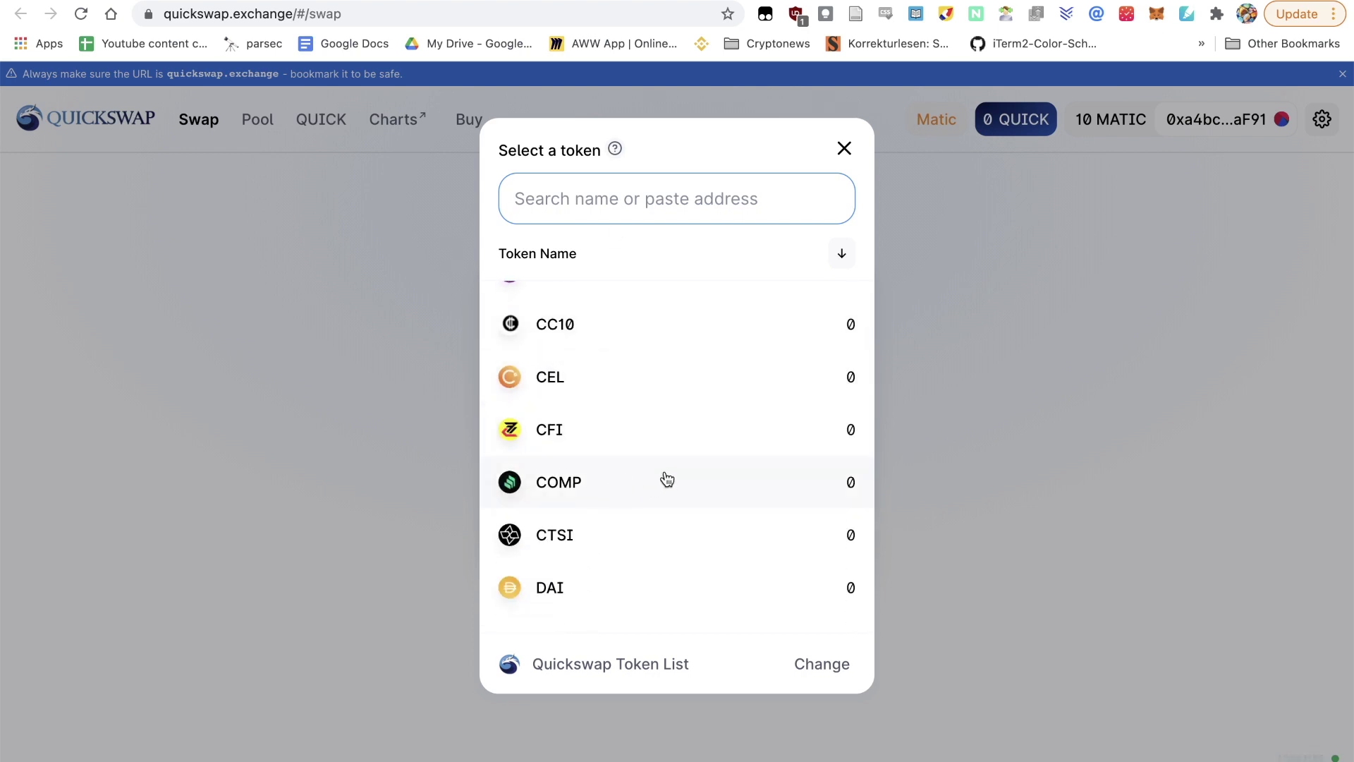
pyautogui.scroll(-3, 667, 480)
pyautogui.scroll(-3, 600, 431)
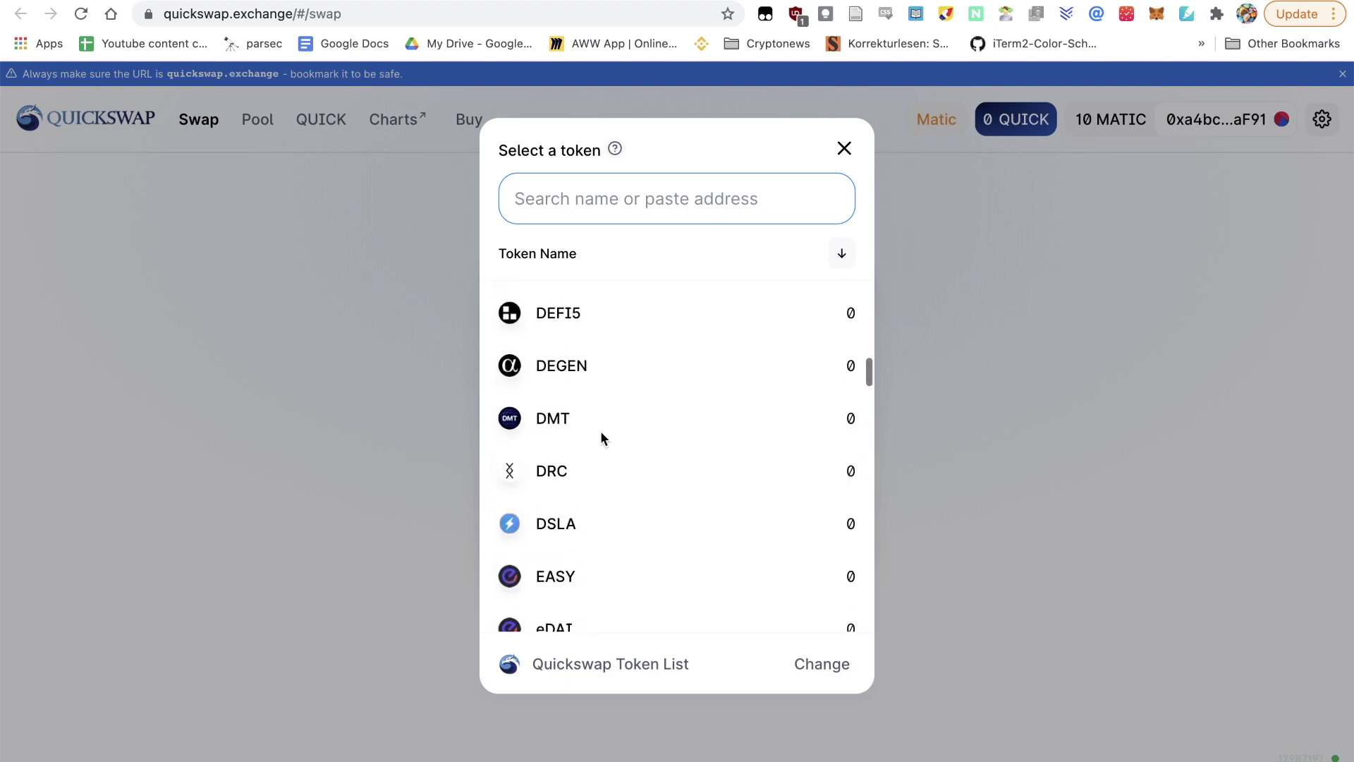
pyautogui.scroll(-4, 647, 549)
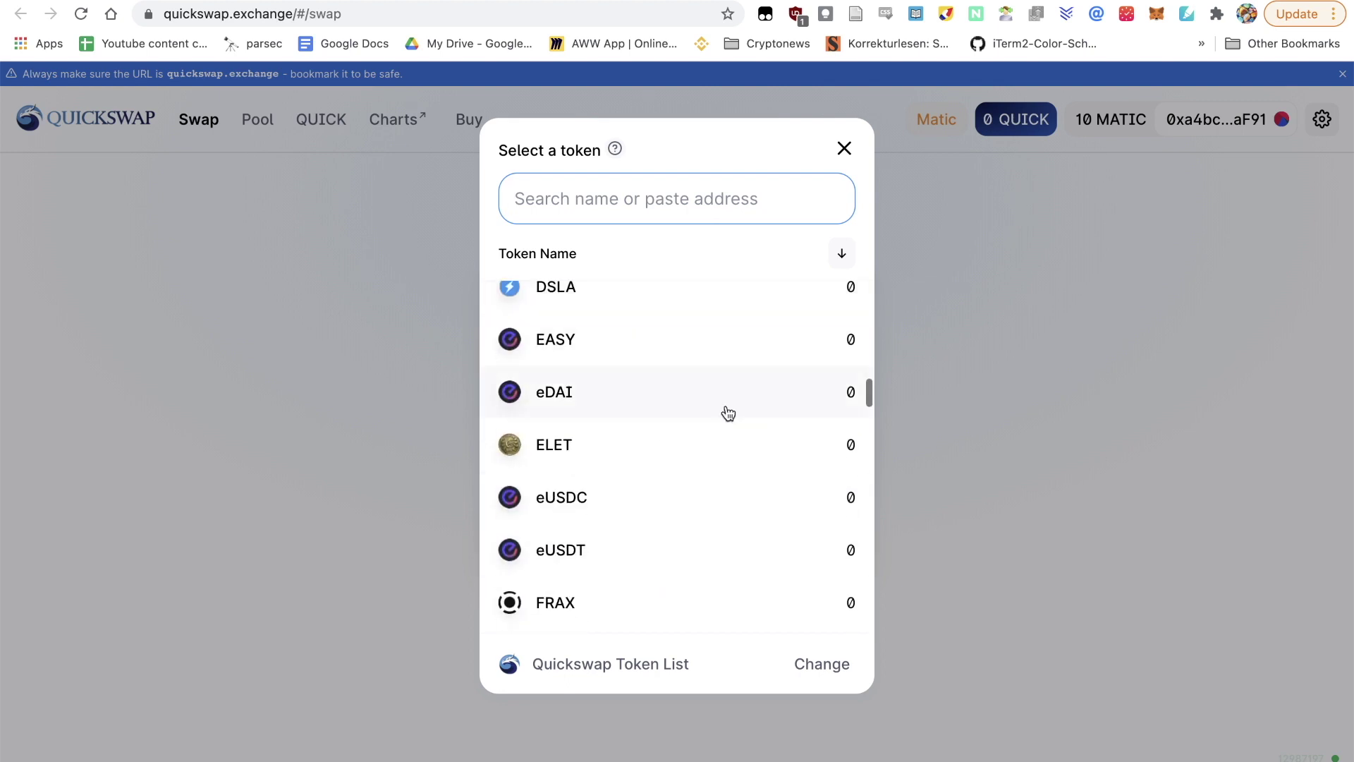
pyautogui.scroll(-3, 728, 413)
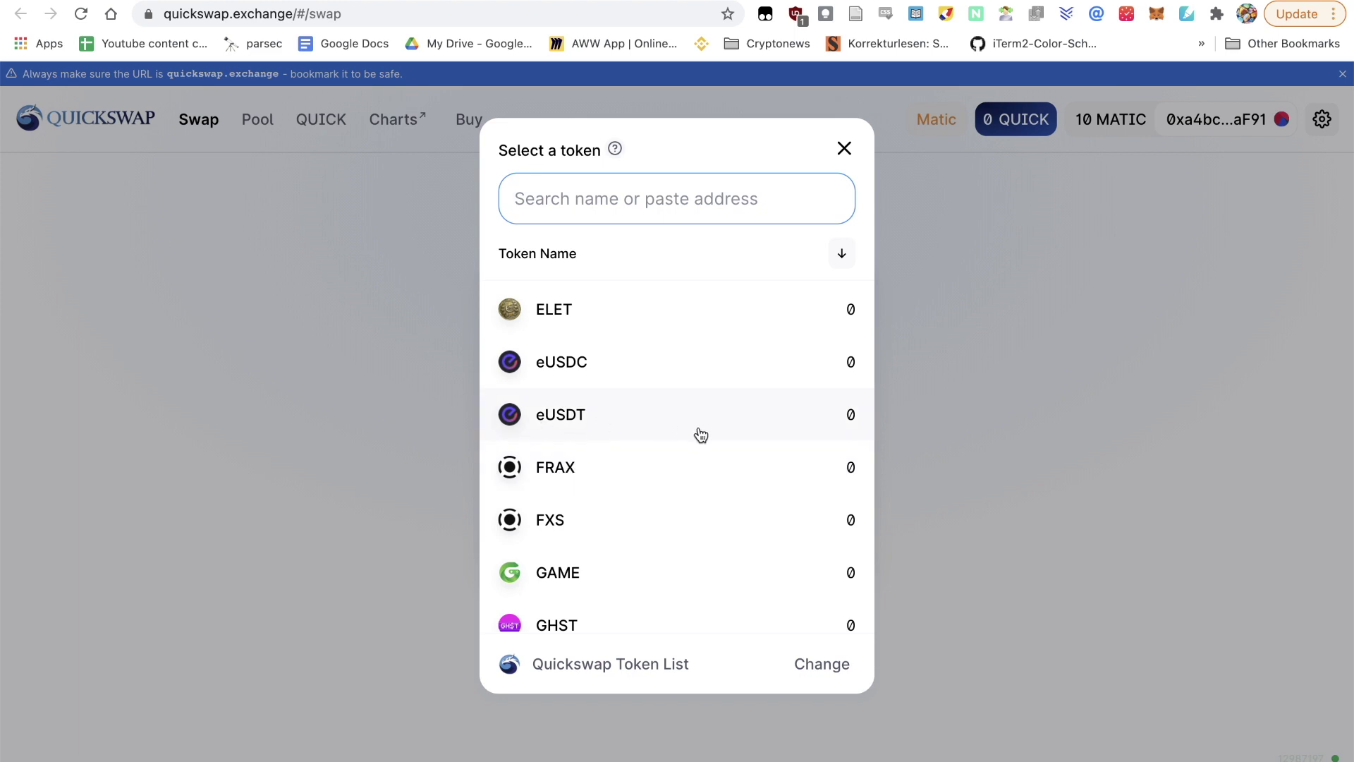
pyautogui.scroll(-3, 753, 498)
pyautogui.scroll(-4, 752, 498)
pyautogui.scroll(-2, 753, 499)
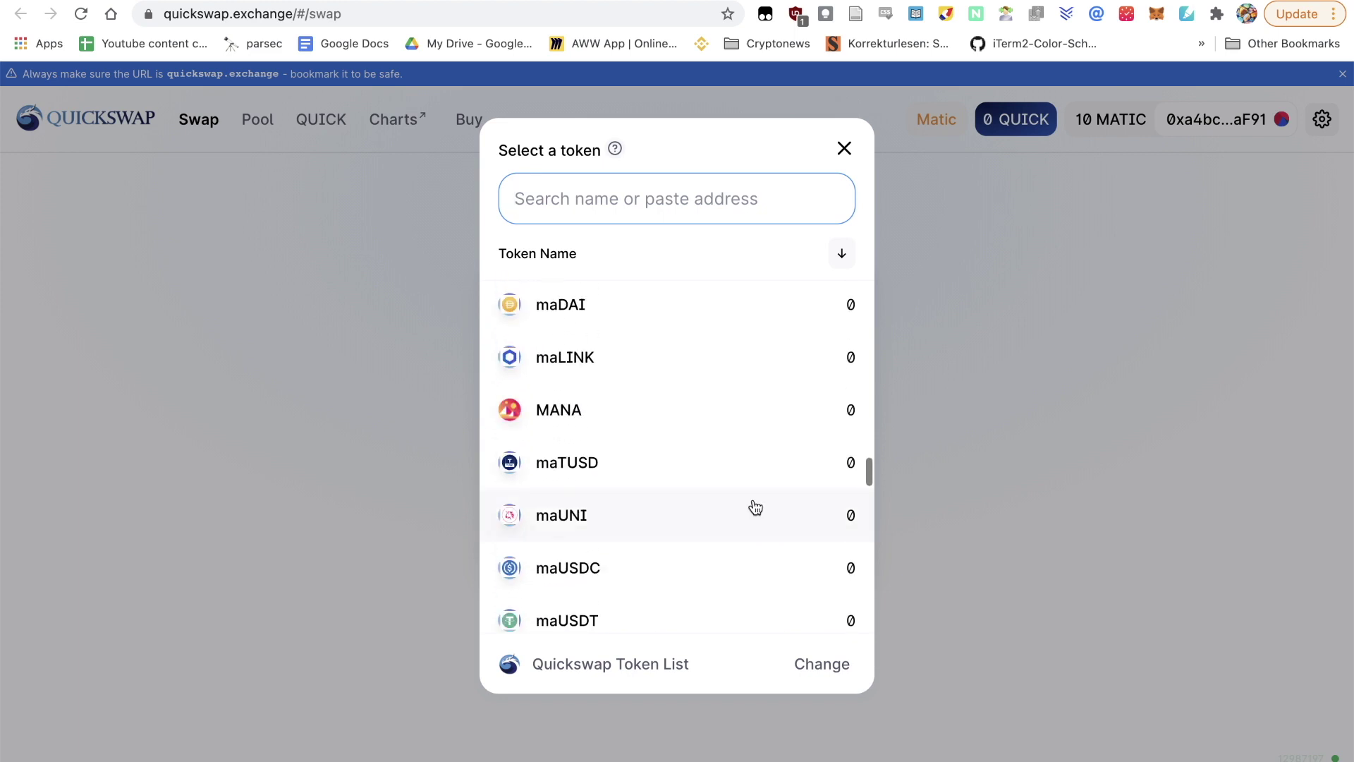
pyautogui.scroll(-4, 756, 508)
pyautogui.scroll(-2, 753, 499)
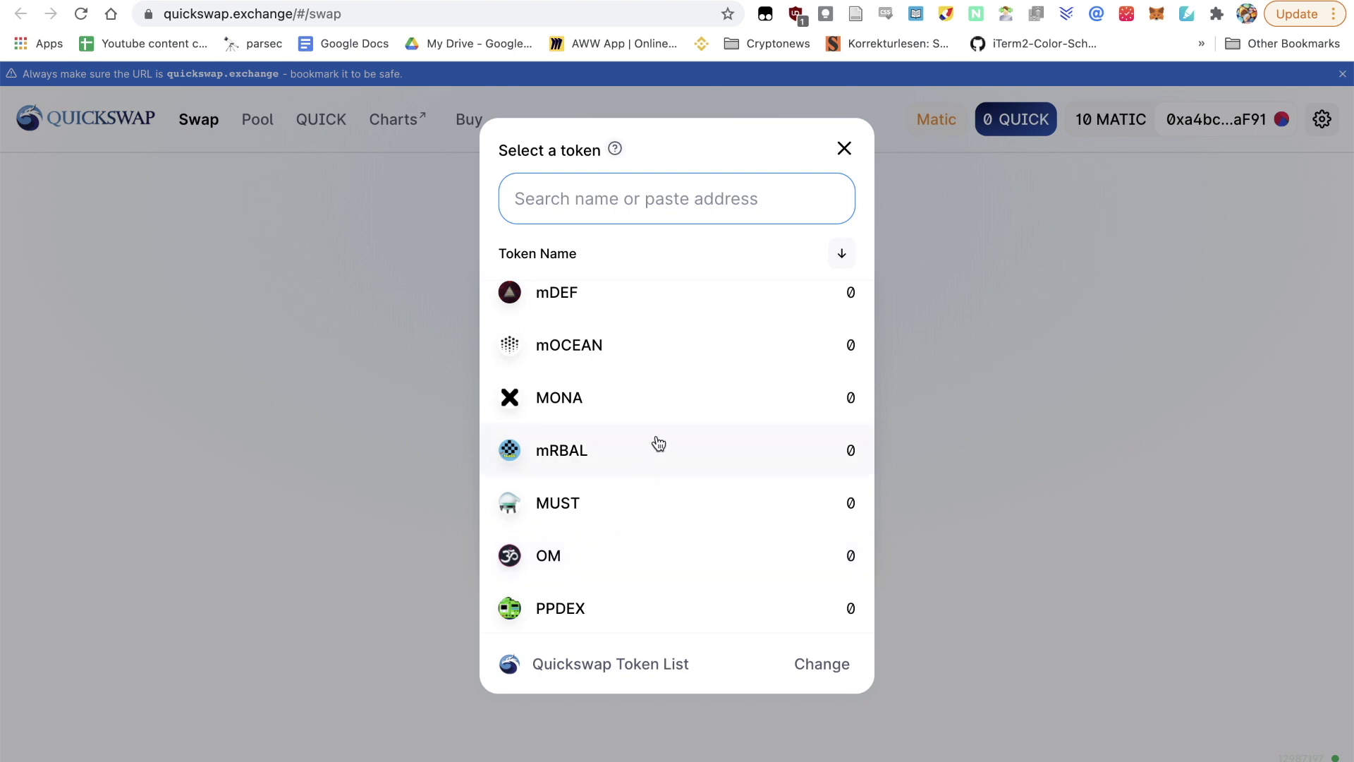
pyautogui.scroll(10, 656, 441)
pyautogui.scroll(10, 653, 423)
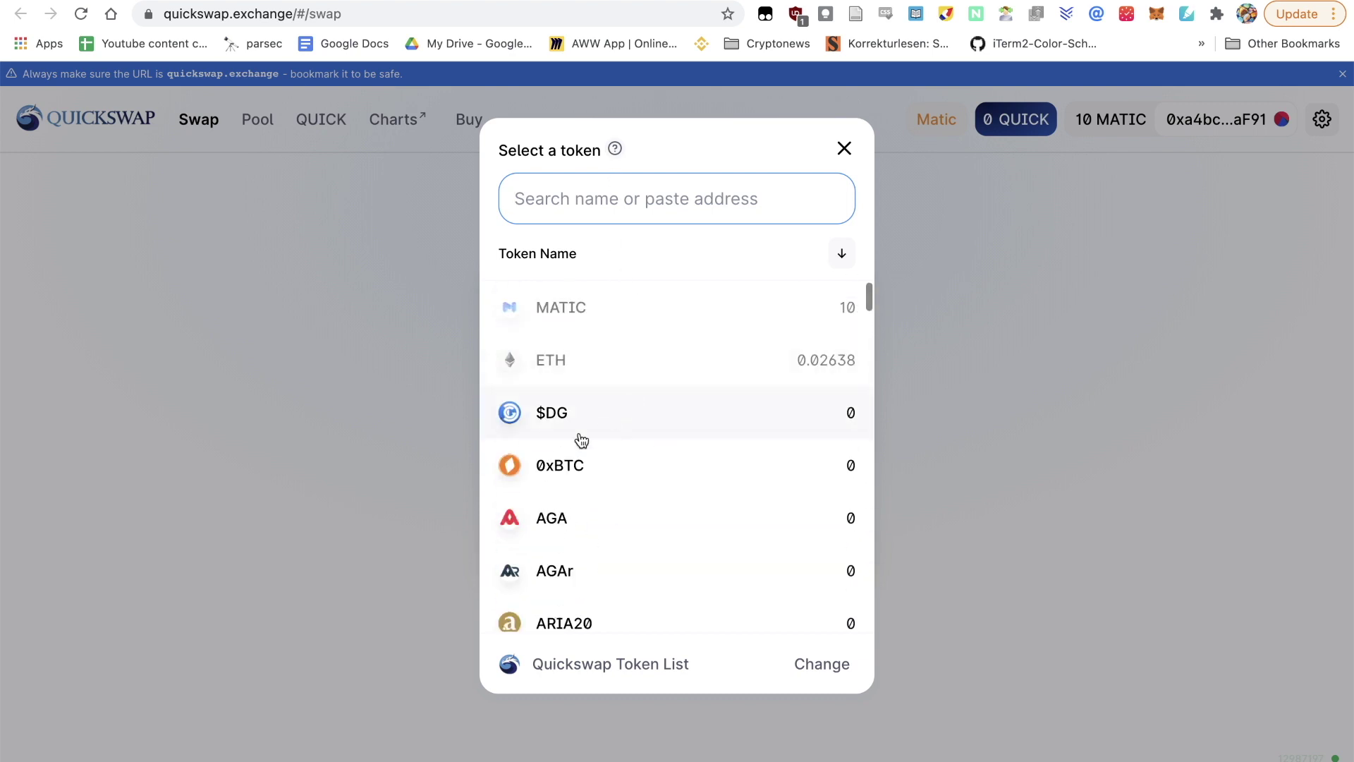
# - Keep MATIC as the received token and enter 5 MATIC as the amount to receive
pyautogui.click(568, 310)
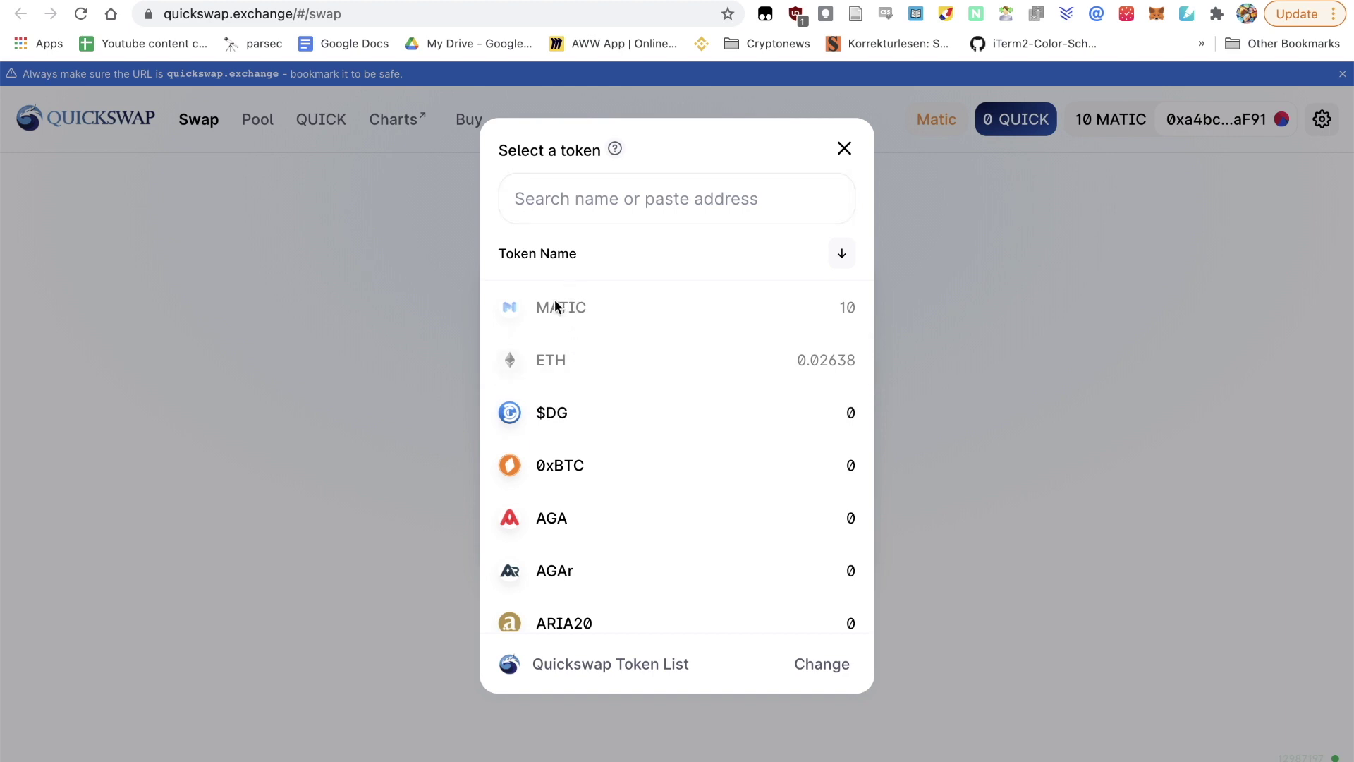
pyautogui.click(574, 208)
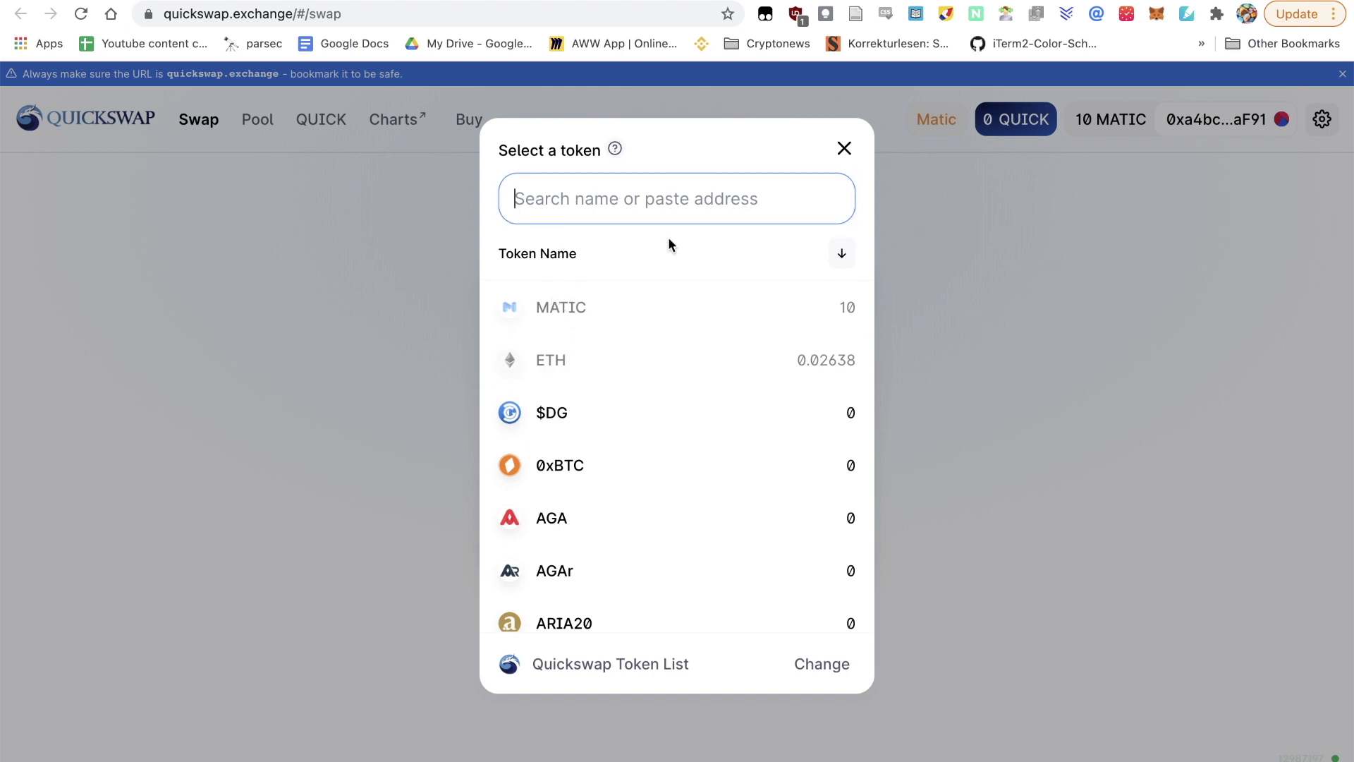
pyautogui.click(844, 148)
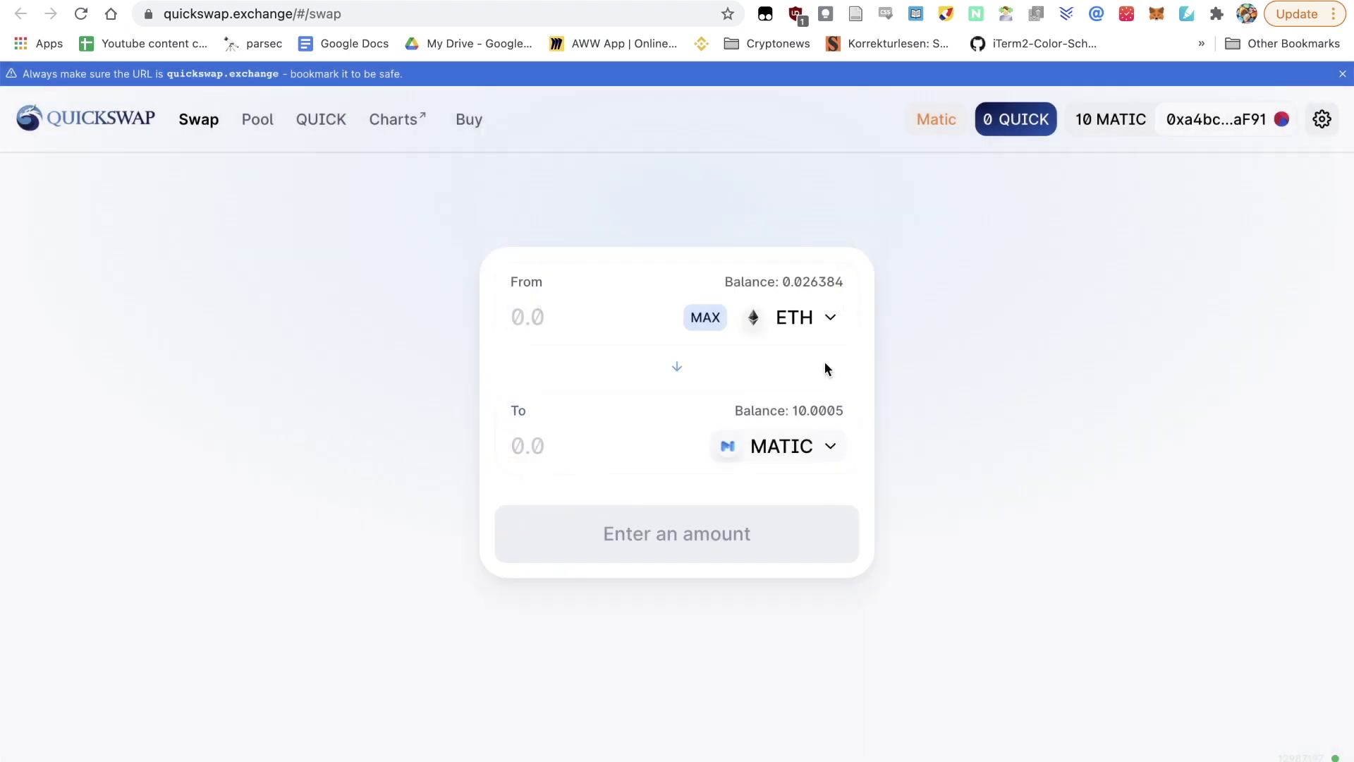
pyautogui.click(543, 444)
pyautogui.write('5')
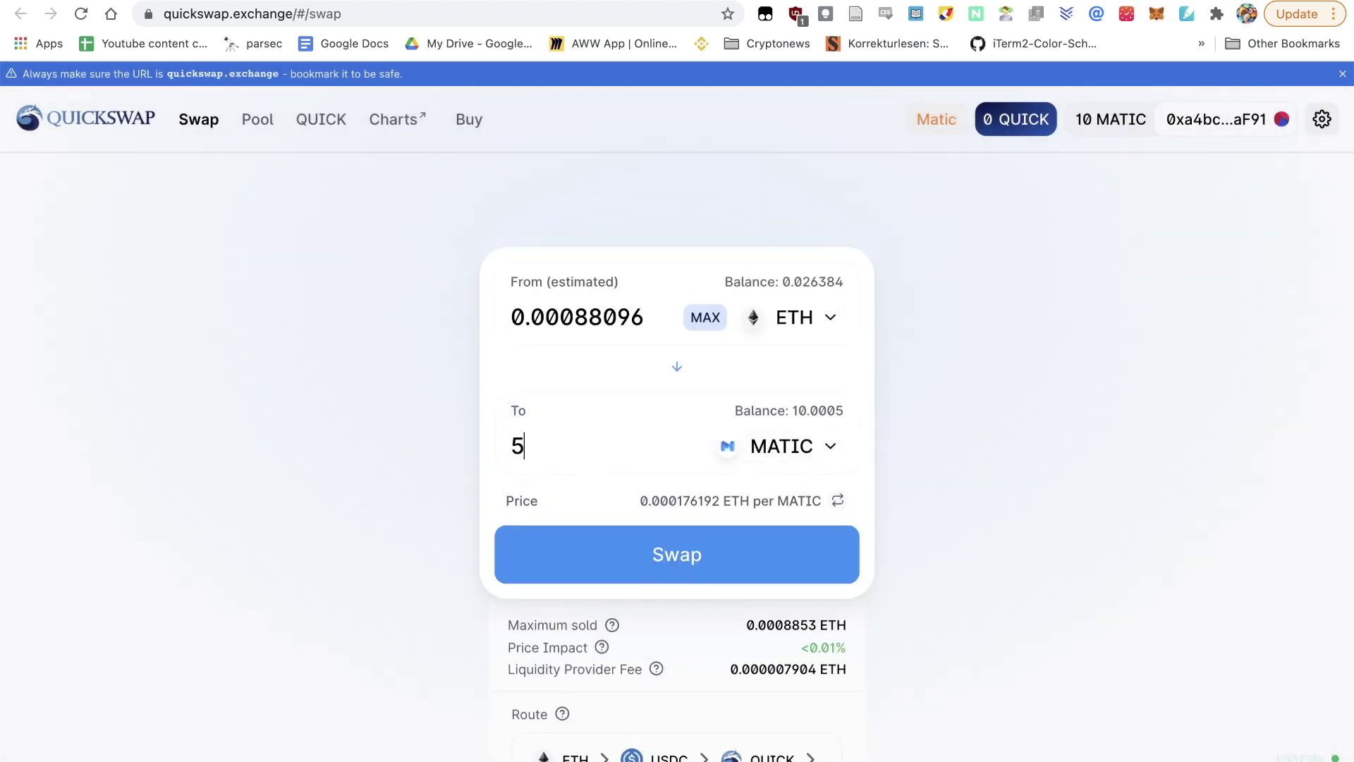
pyautogui.scroll(-3, 273, 400)
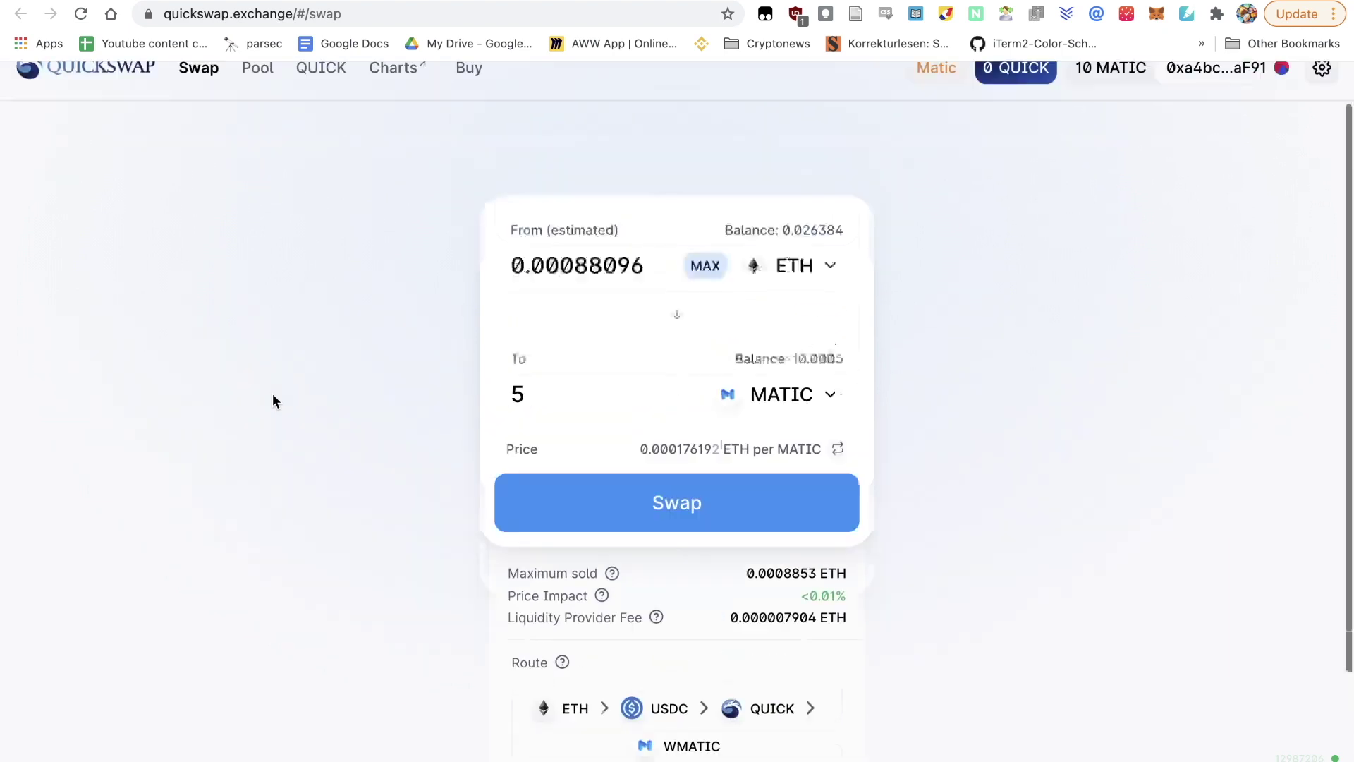
pyautogui.scroll(-2, 272, 400)
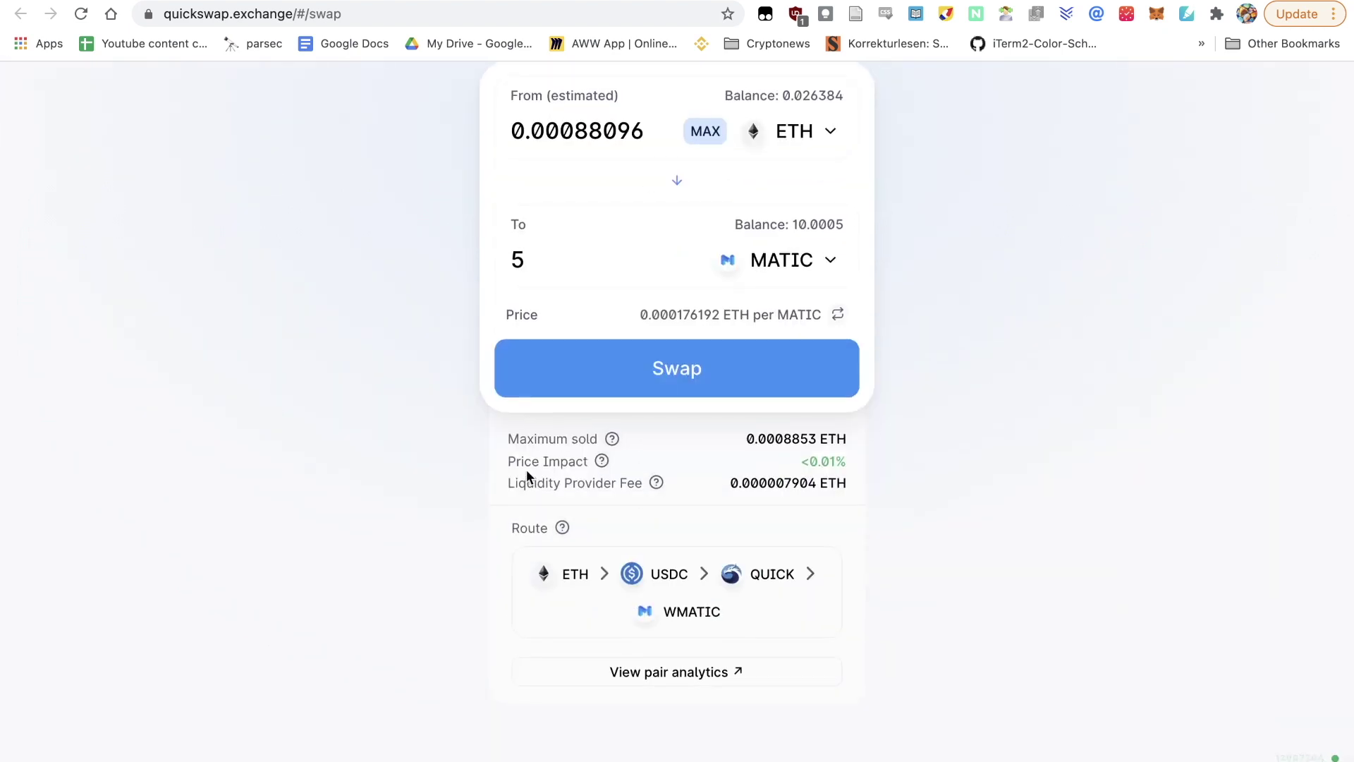
pyautogui.scroll(5, 1052, 438)
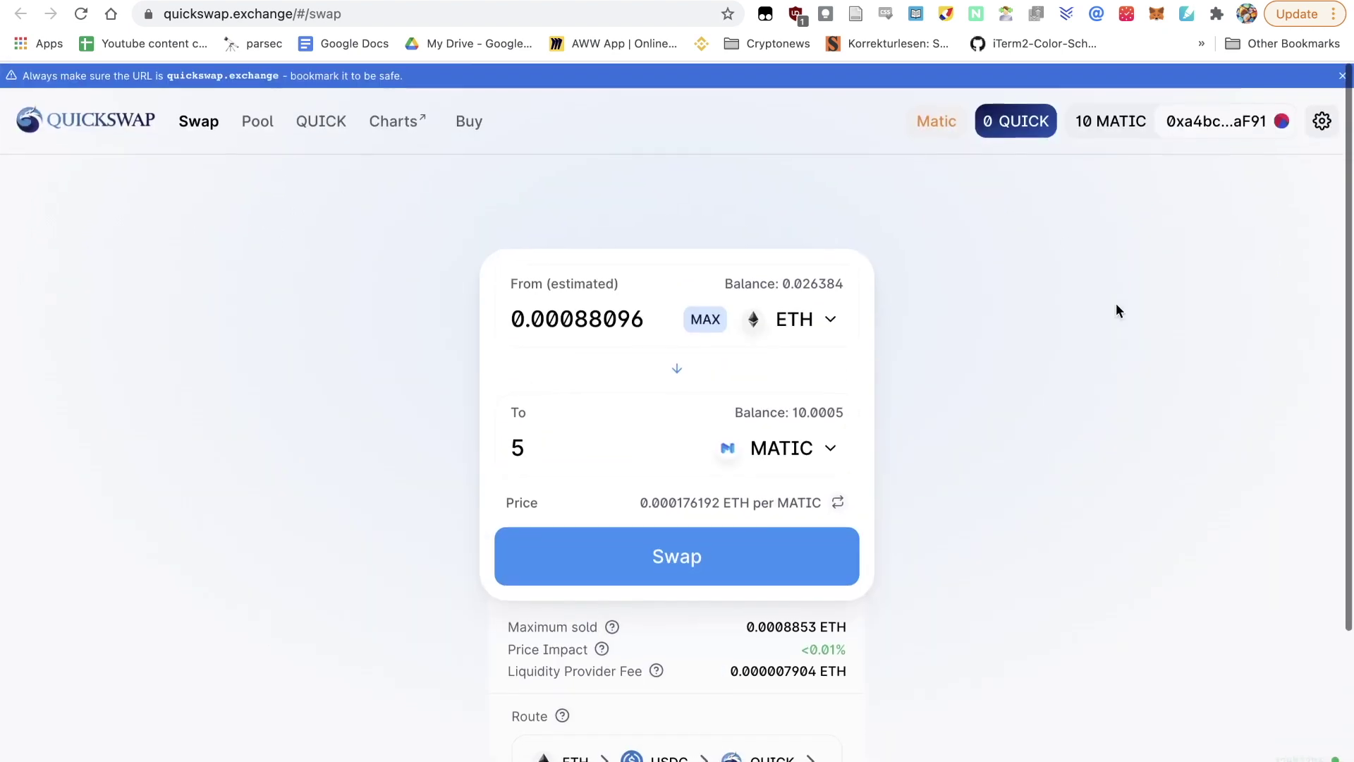
# - Review the slippage settings, then bring up the confirmation for 0.000847353 ETH to 5 MATIC
pyautogui.click(1322, 119)
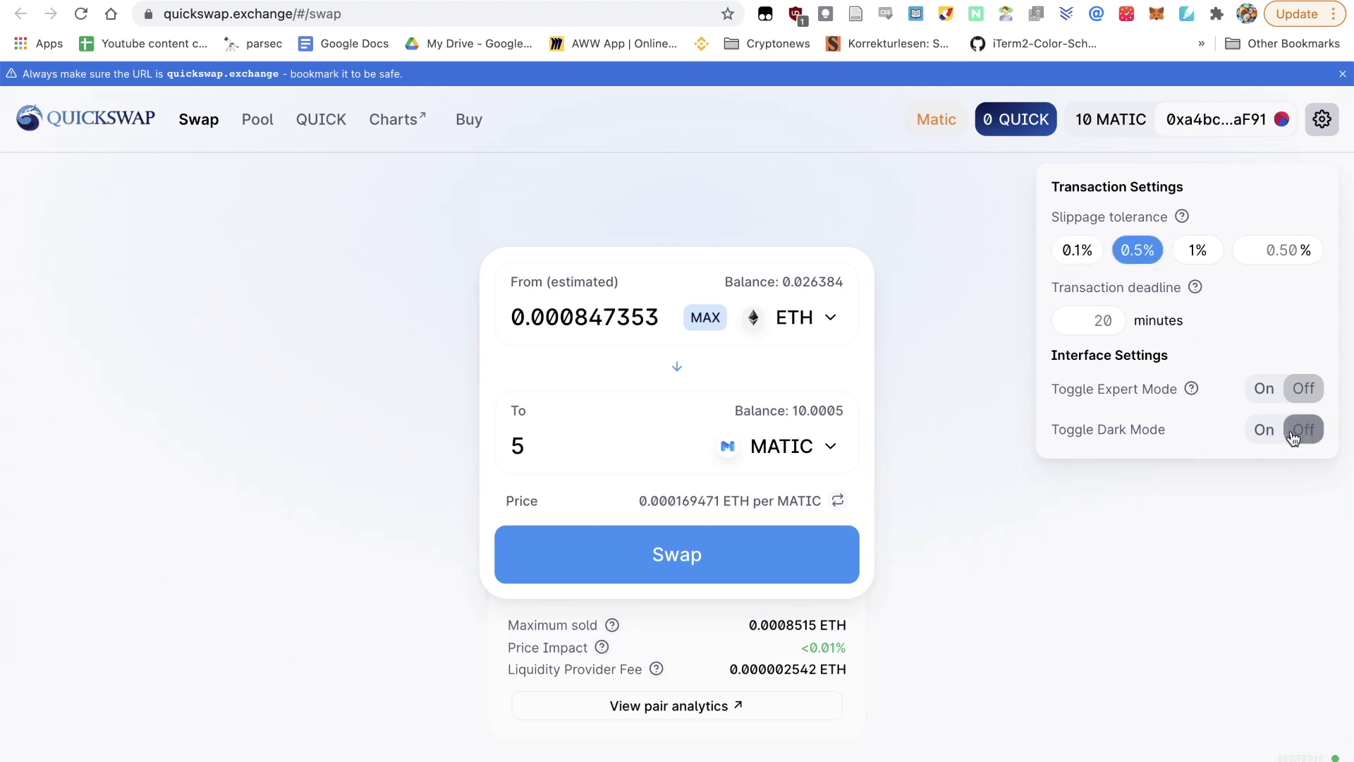
pyautogui.click(915, 257)
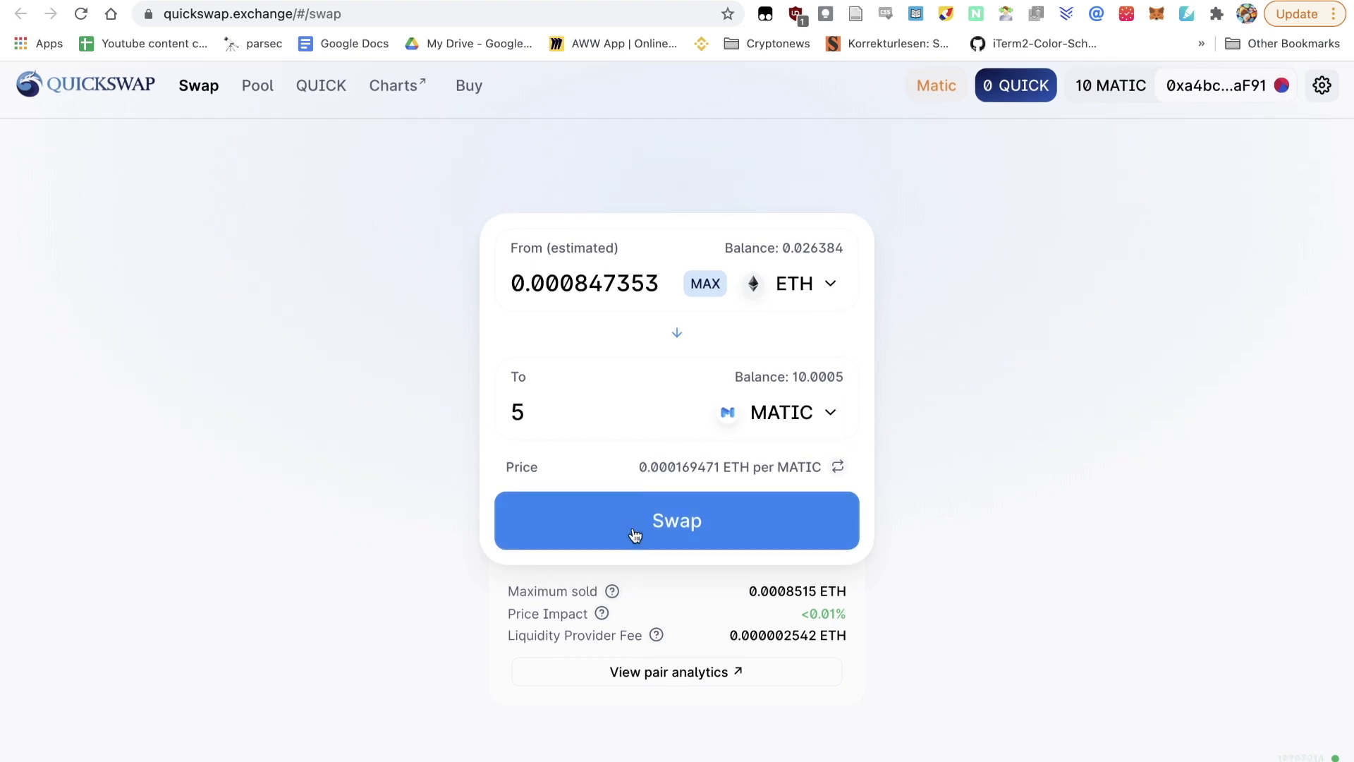
pyautogui.click(635, 529)
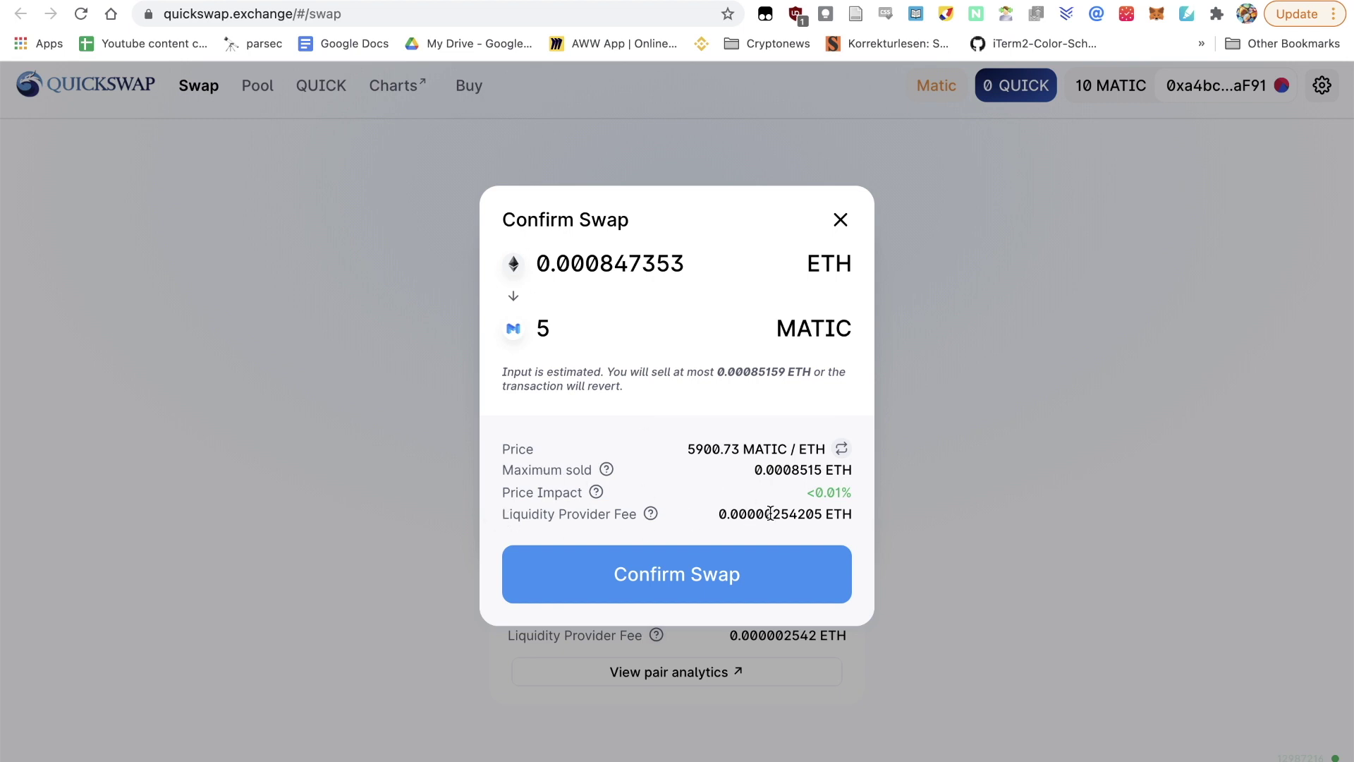
pyautogui.click(656, 574)
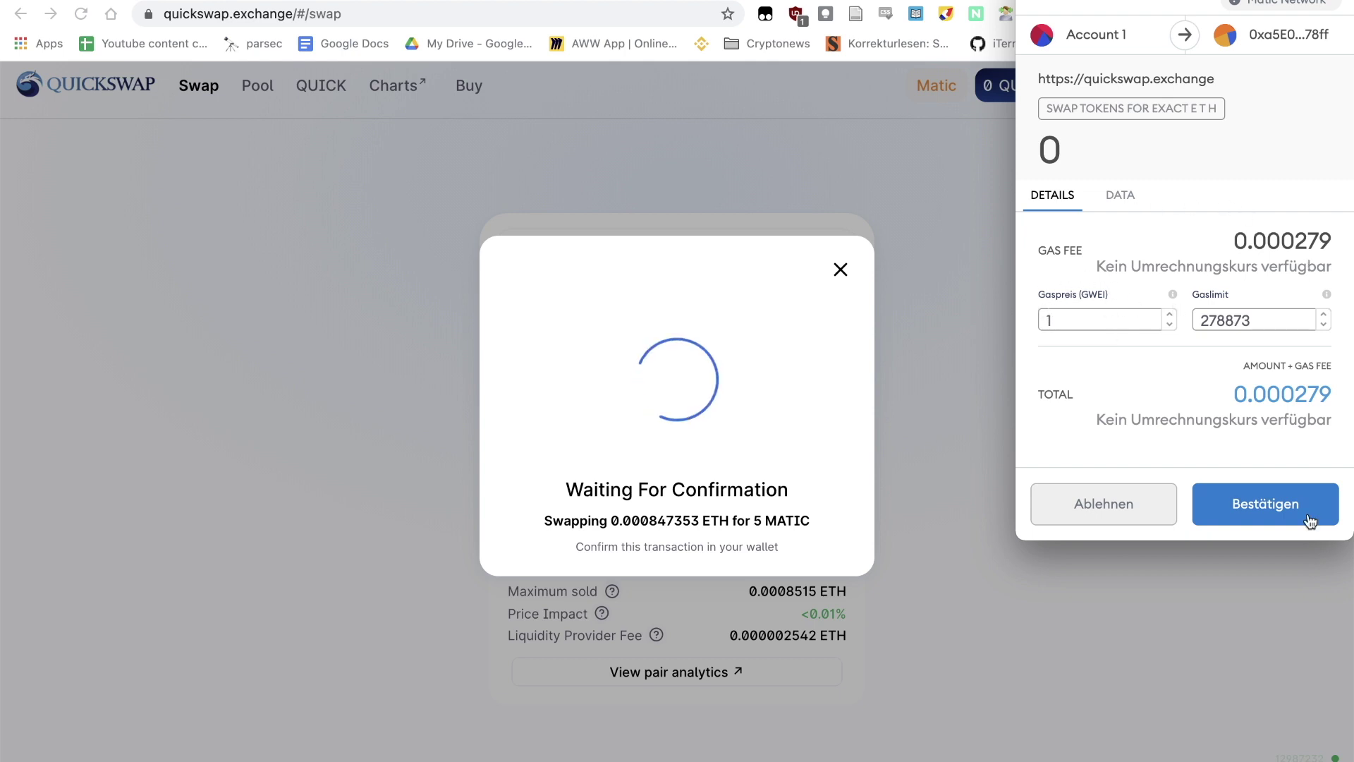
# - Approve the ETH-for-5-MATIC swap transaction in the MetaMask popup
pyautogui.click(1265, 504)
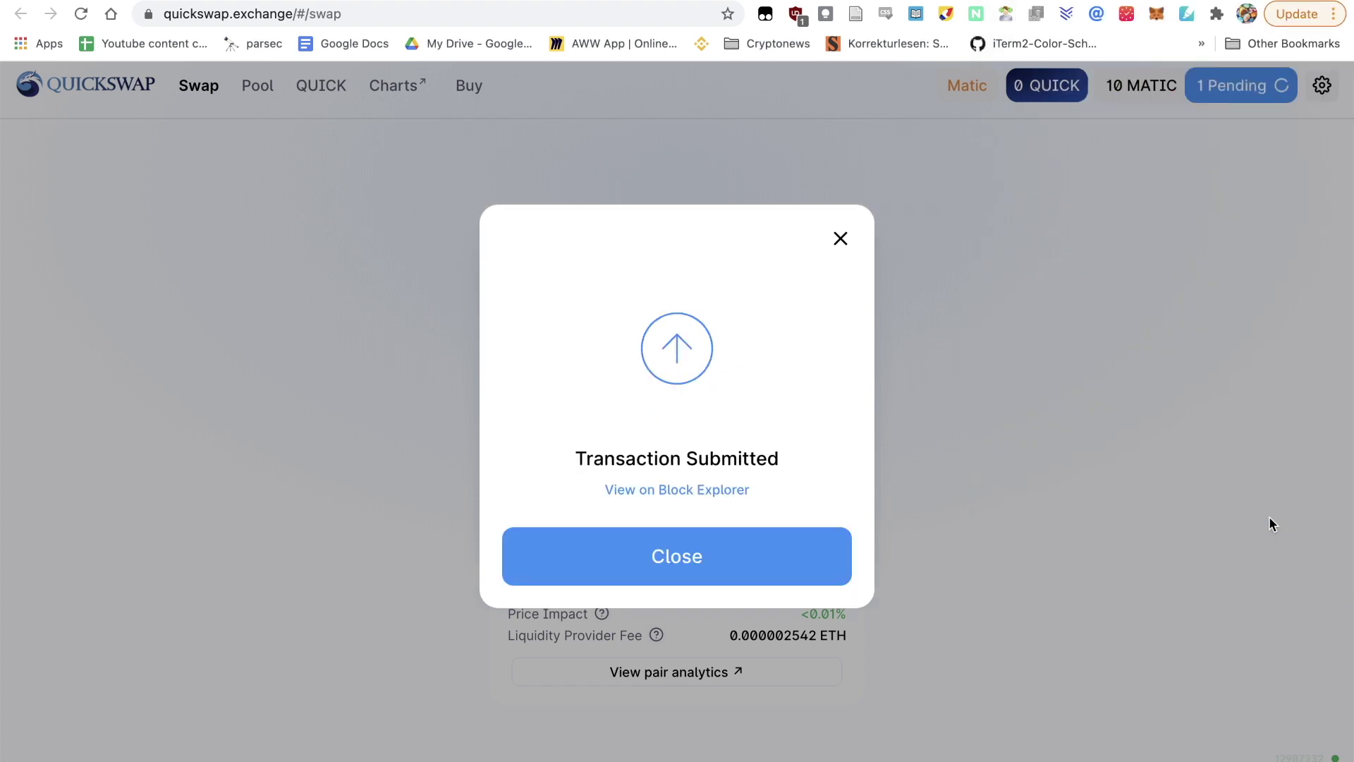
# - Dismiss the Transaction Submitted notice on QuickSwap
pyautogui.click(677, 556)
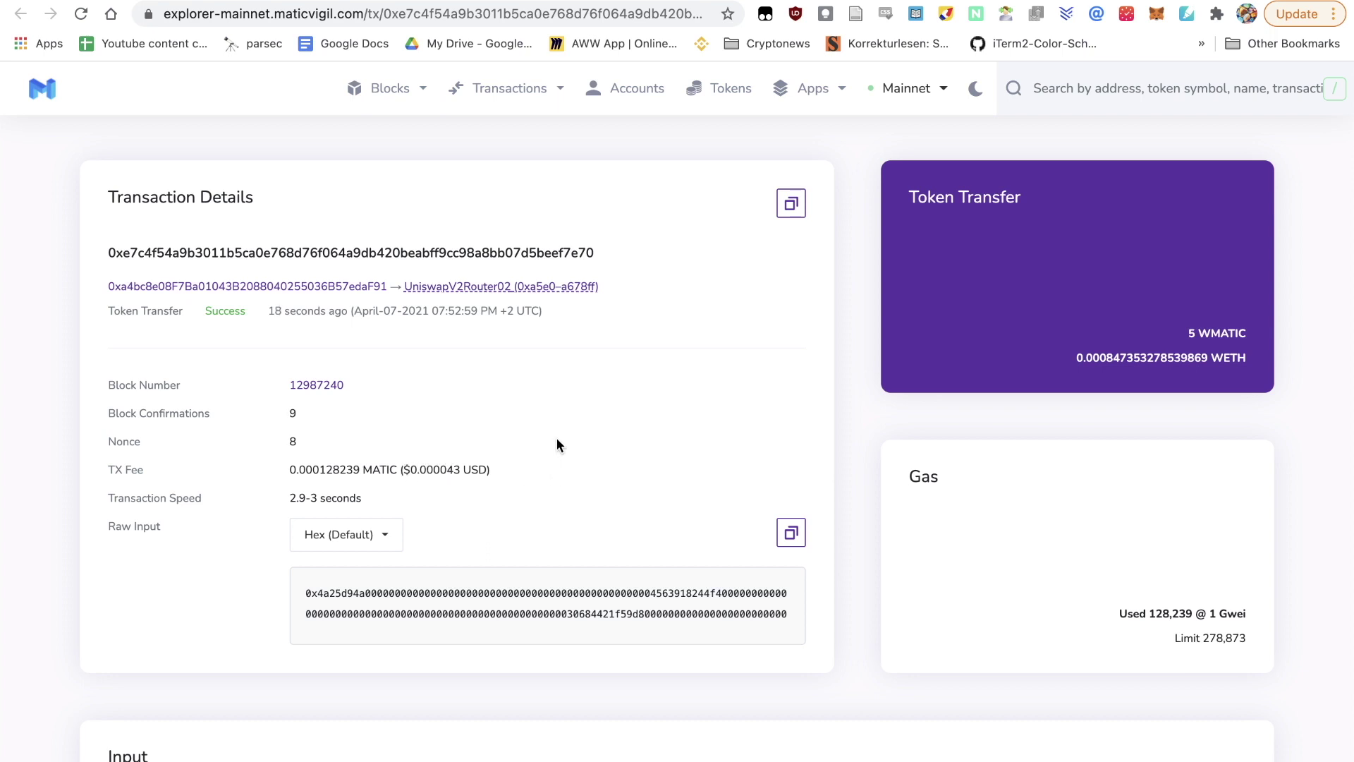
# - Return to the QuickSwap tab to check the 15.0003 MATIC balance
pyautogui.hotkey('ctrl', 'Tab')
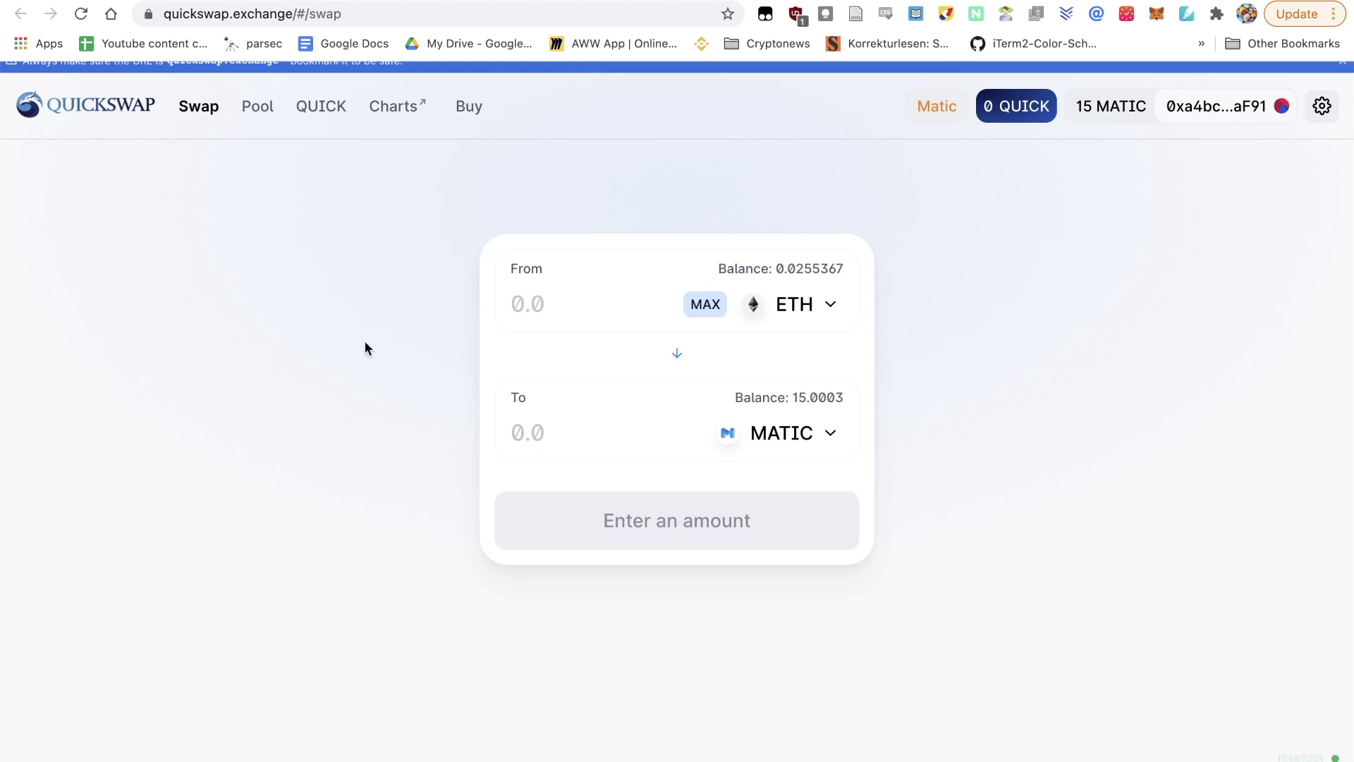